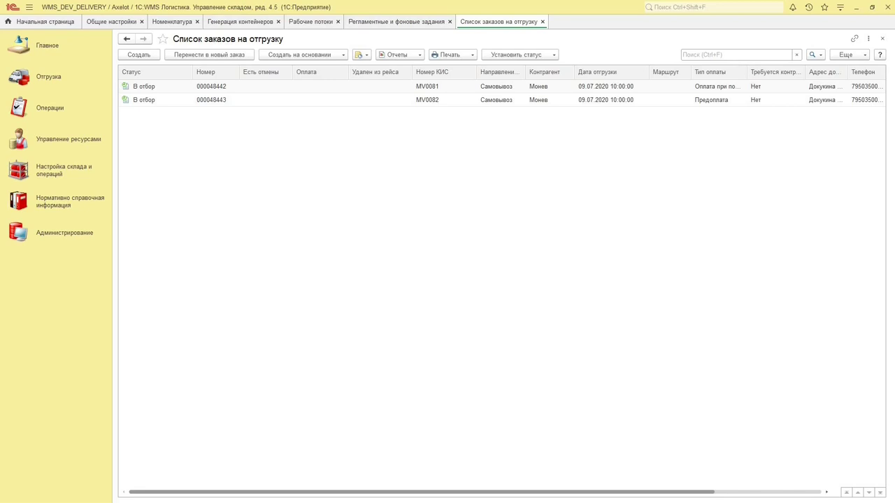
- Switch to the WmsMobile terminal in NoxPlayer and start the 00. DRY САМОВЫВОЗ MULTI workflow
key("alt+Tab")
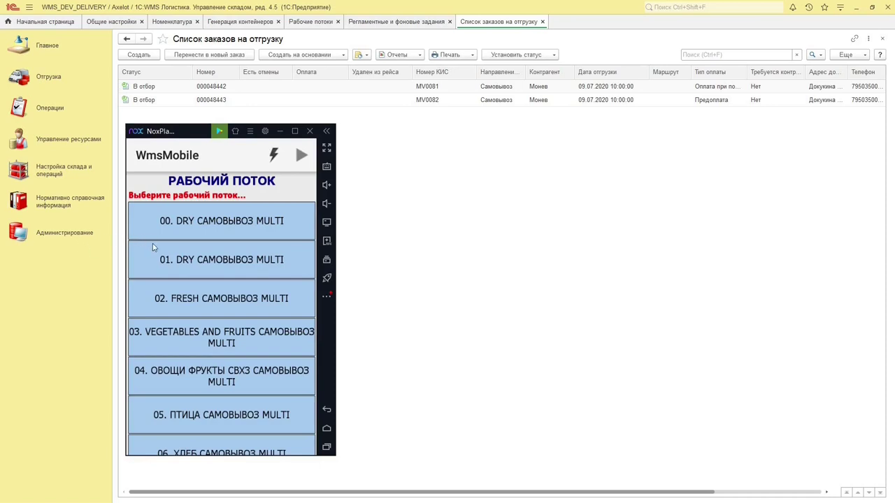
left_click(183, 221)
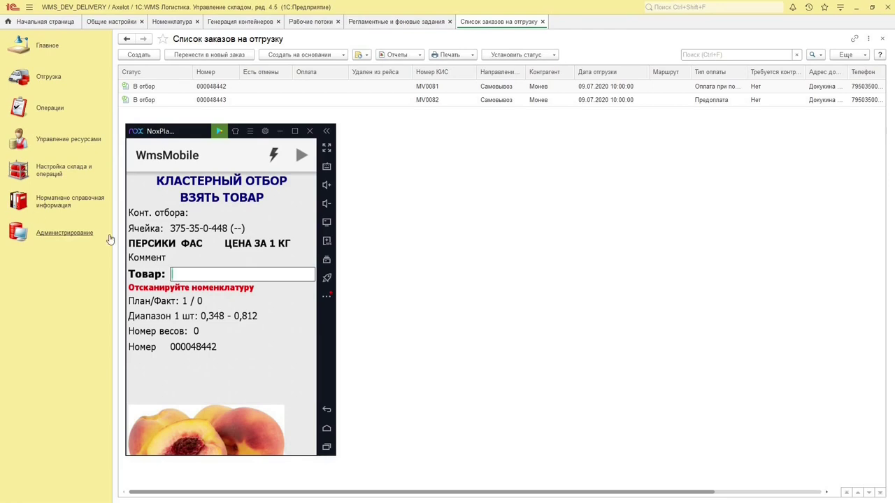
scroll(234, 322, "down", 2)
scroll(235, 323, "up", 2)
type("2804480006320")
key("Return")
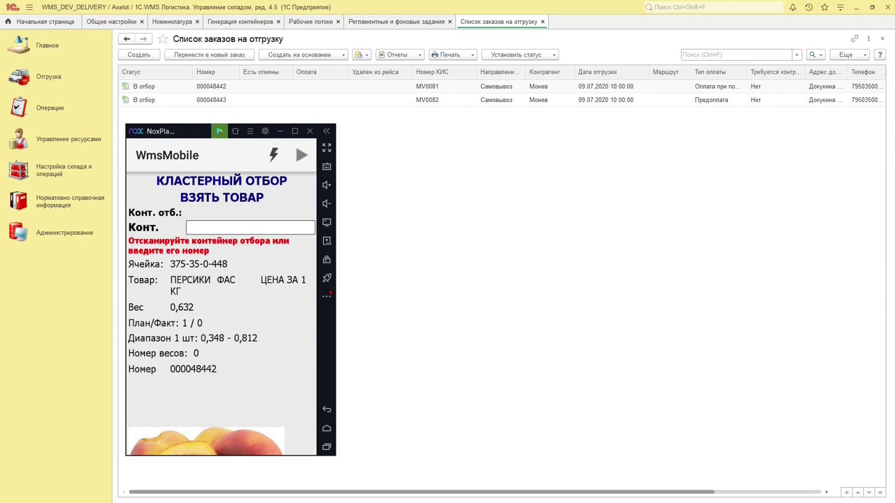
type("BOX000002567")
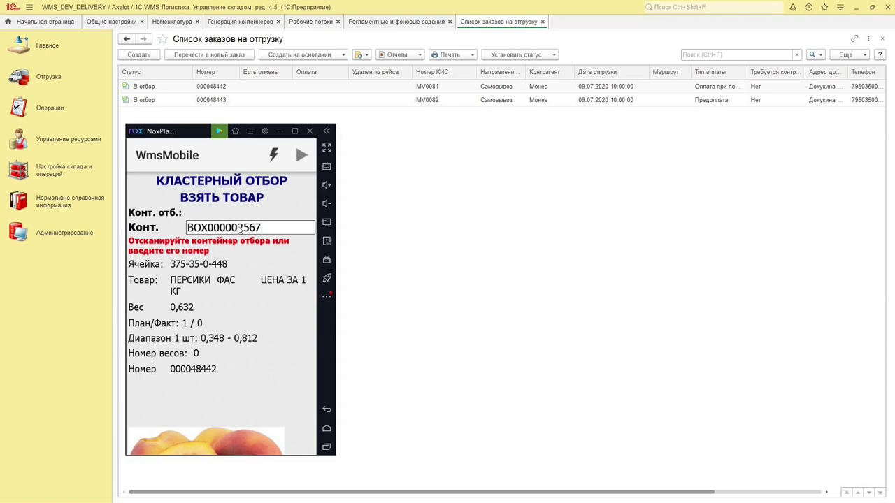
key("Return")
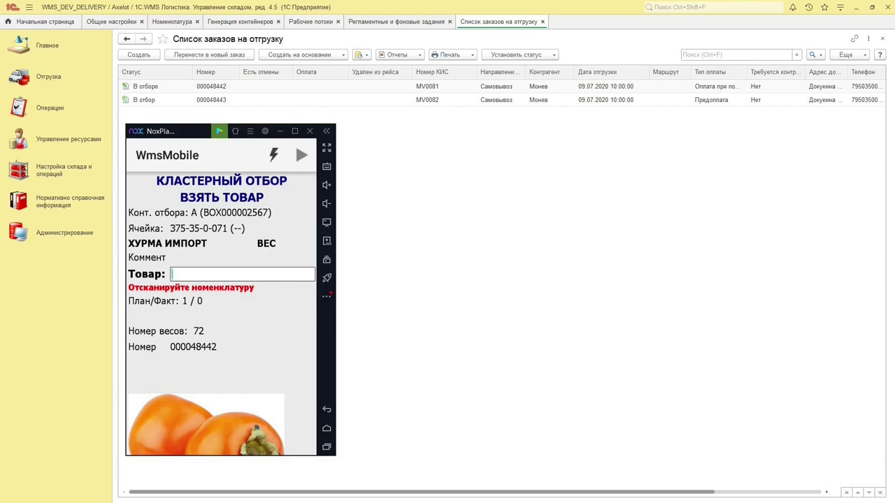
type("2800710010390")
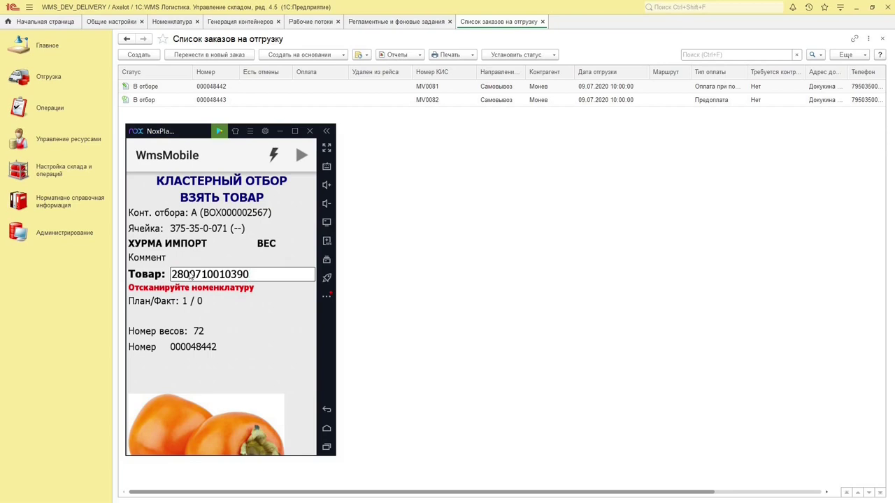
key("Return")
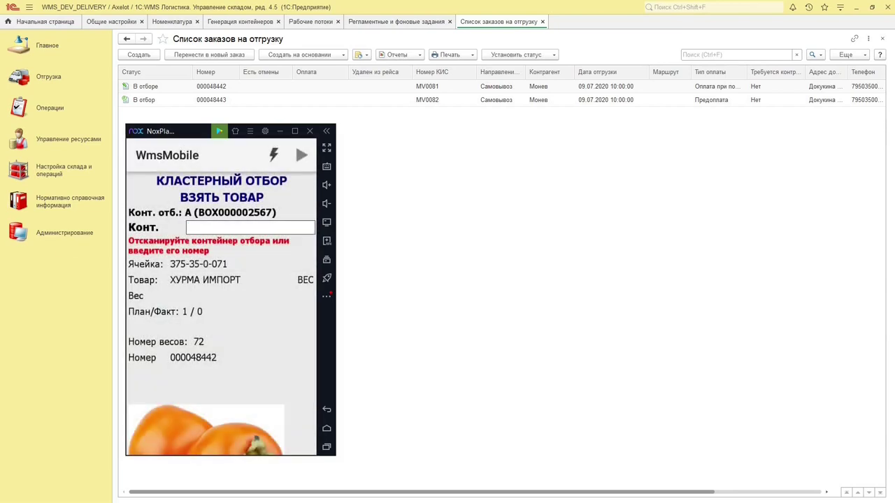
type("BOX000002567")
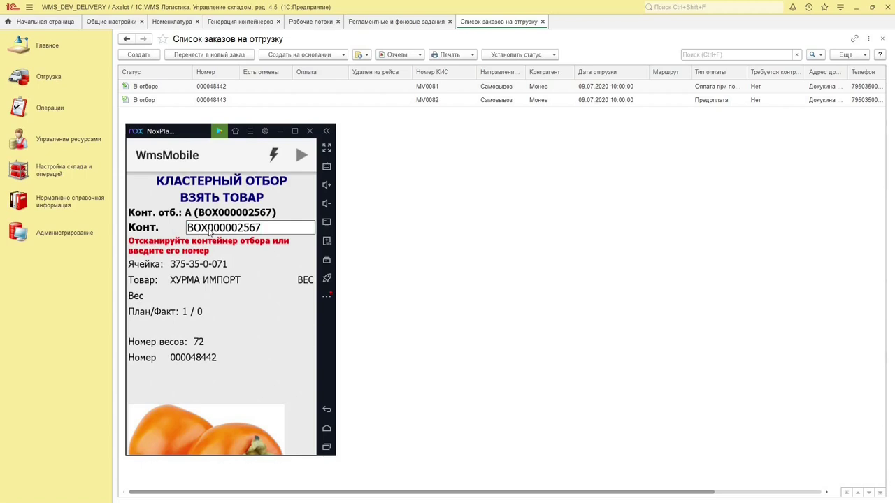
key("Return")
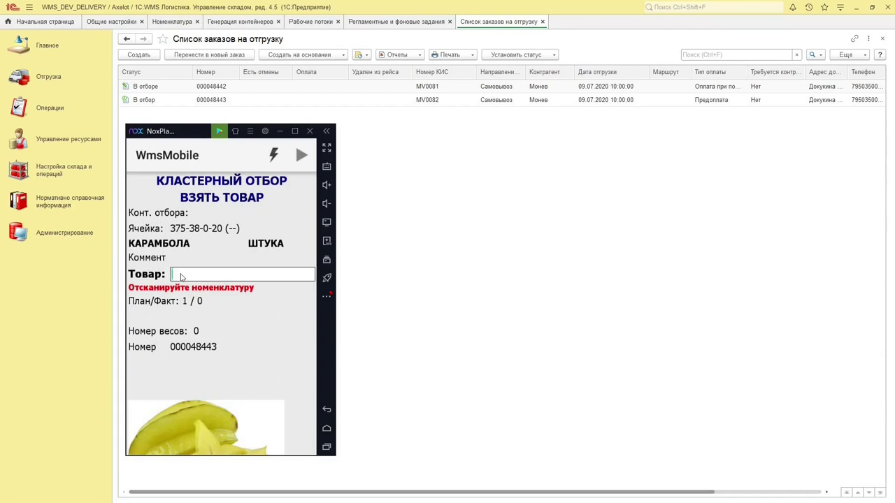
type("2000000030005")
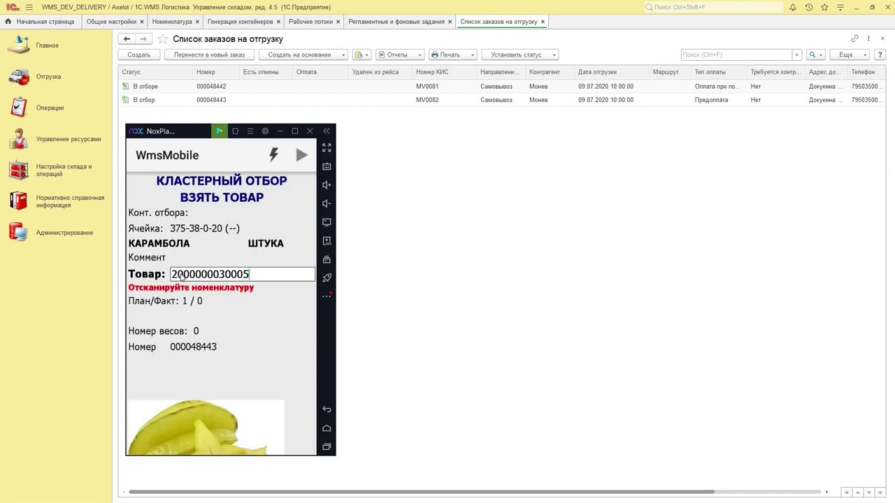
key("Return")
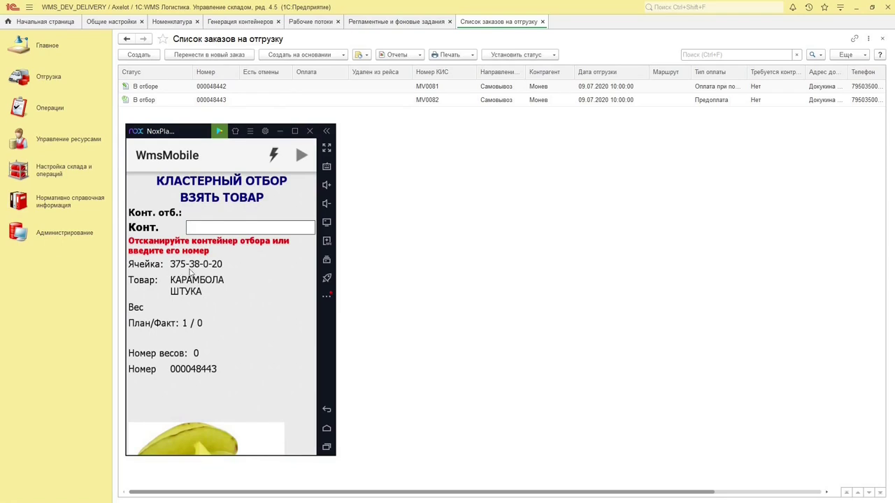
type("BOX000002568")
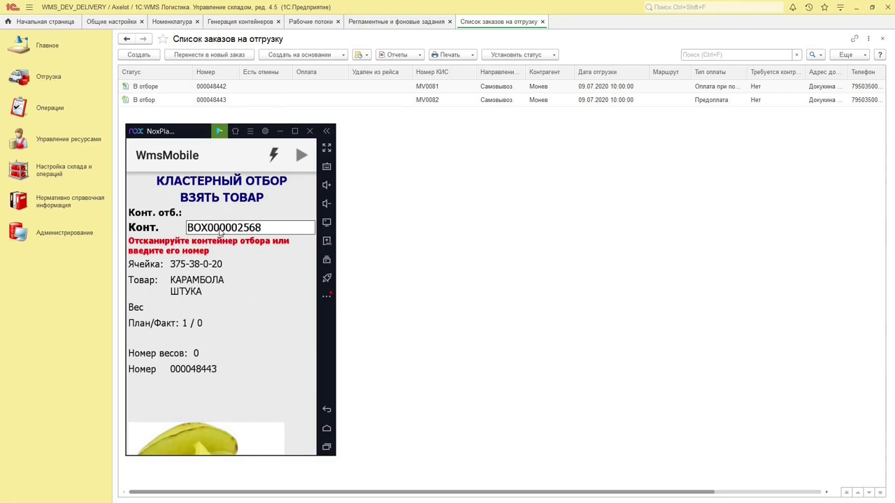
key("Return")
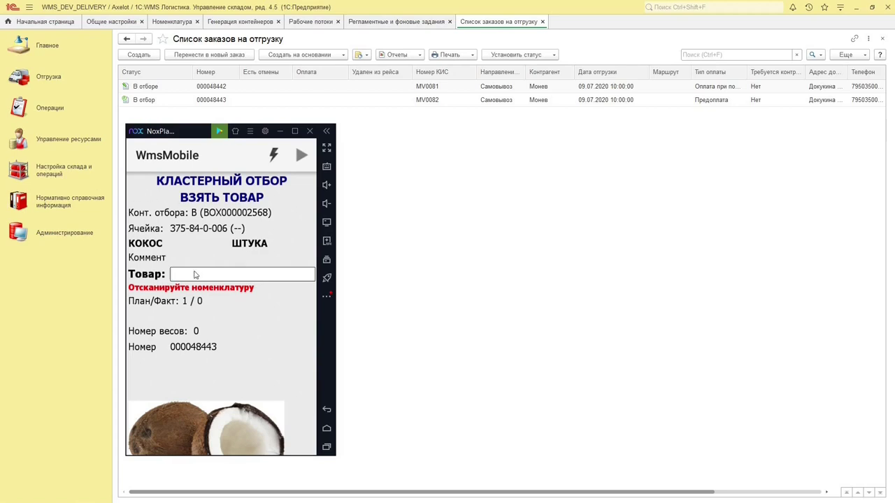
- Enter the coconut (КОКОС) barcode and pick the item into container BOX000002568
key("ctrl+v")
key("Return")
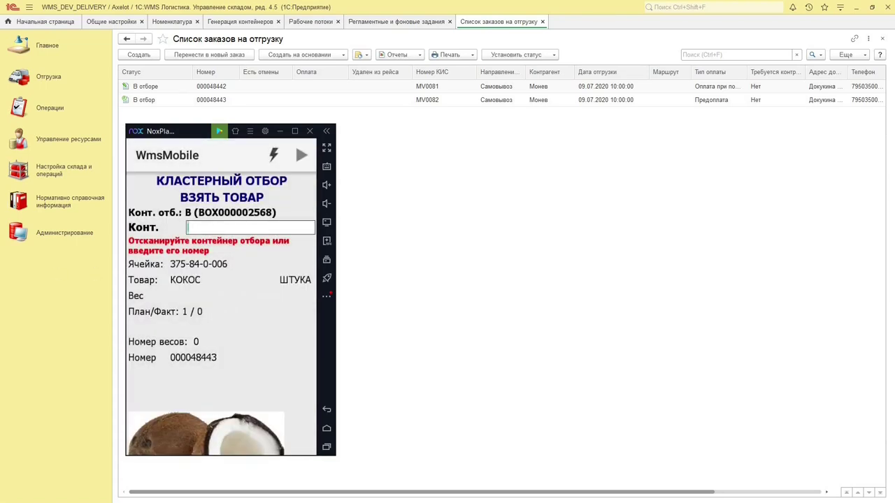
type("BOX000002568")
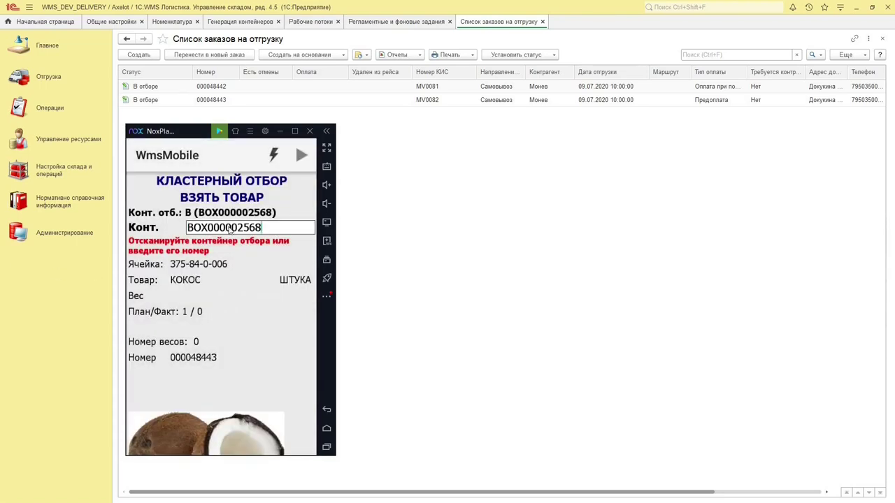
key("Return")
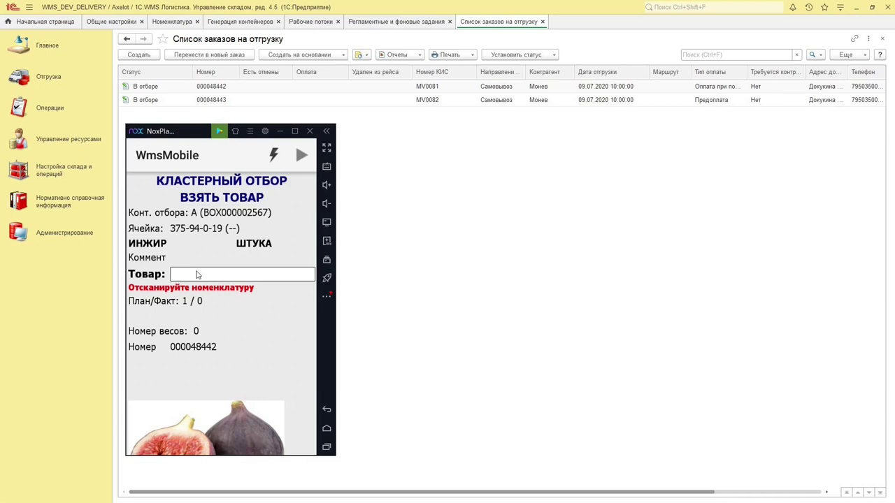
key("ctrl+v")
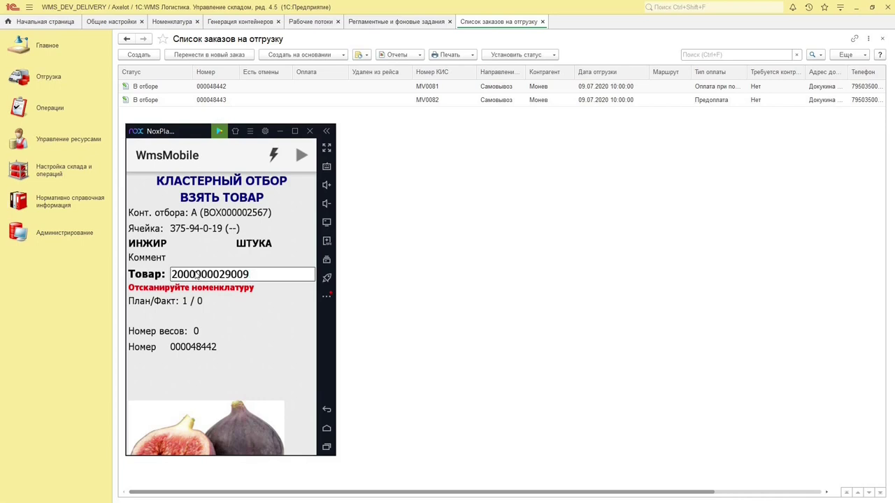
key("Return")
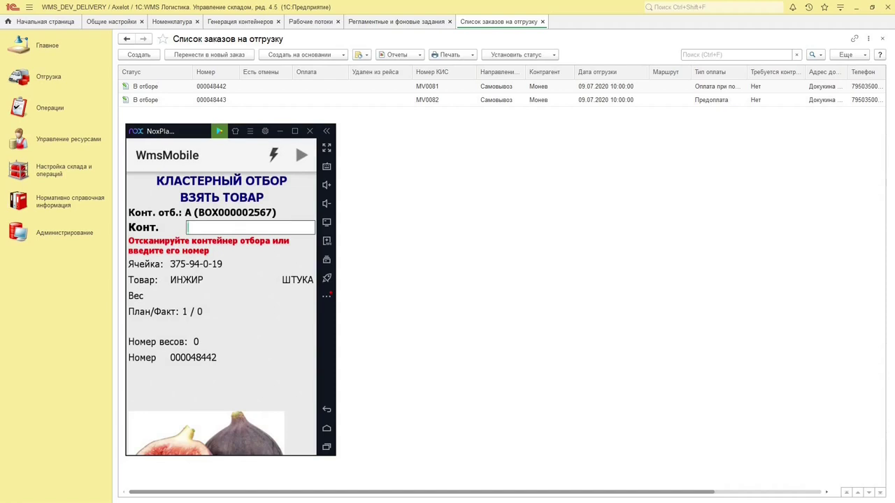
type("BOX000002567")
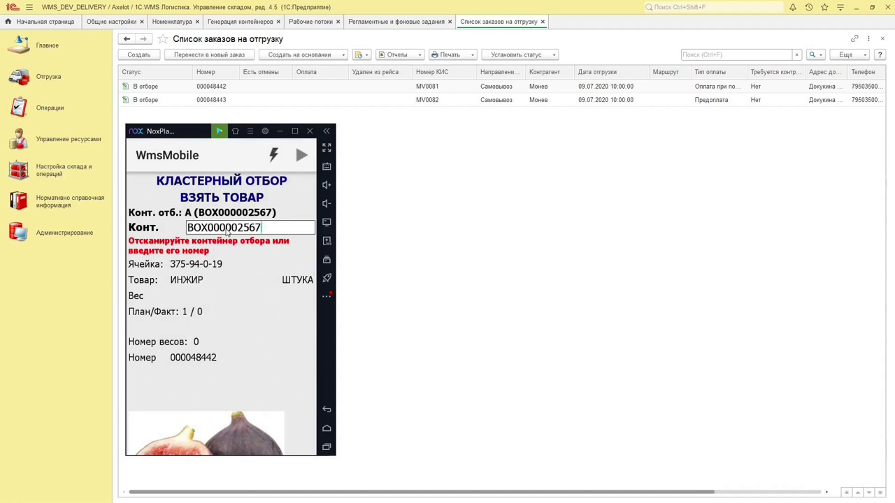
key("Return")
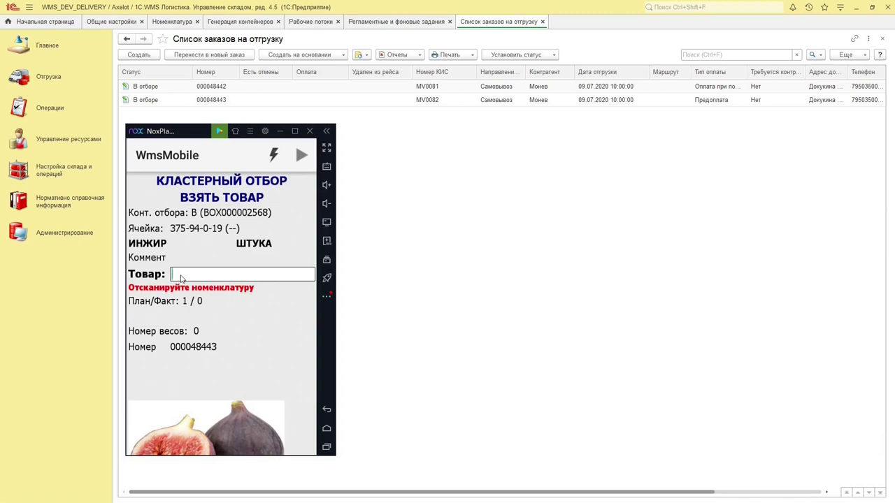
type("2000000029009")
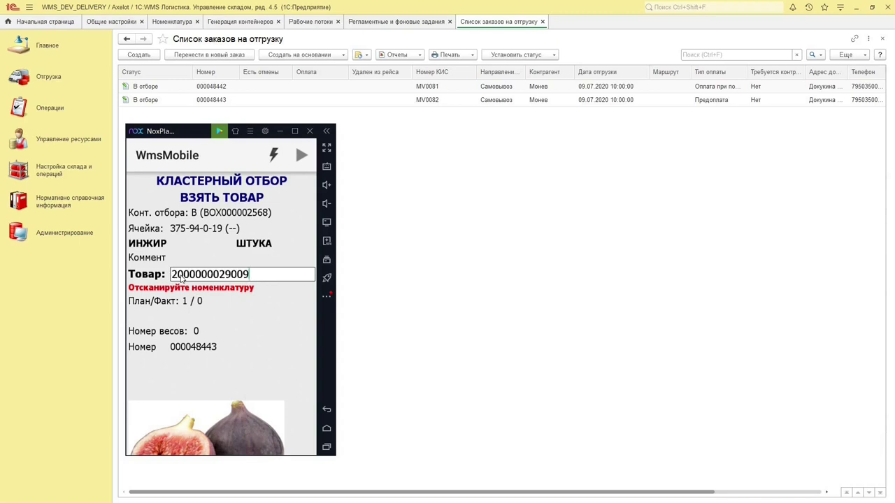
key("Return")
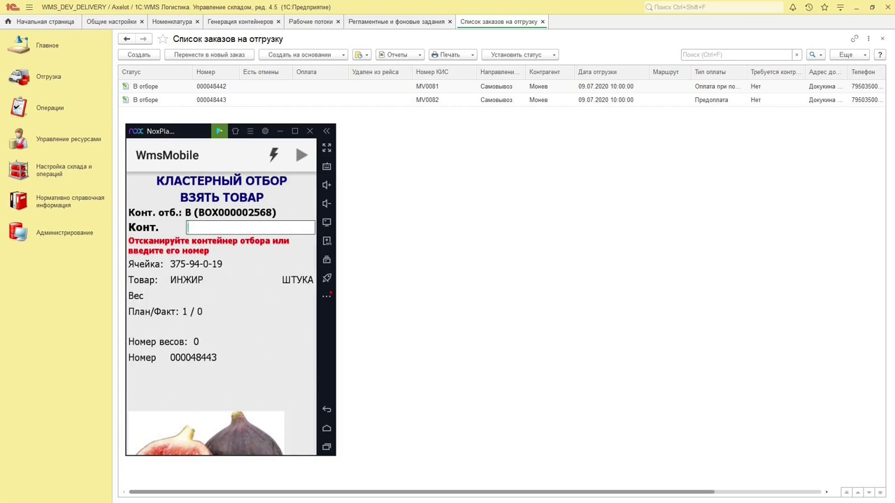
type("BOX000002568")
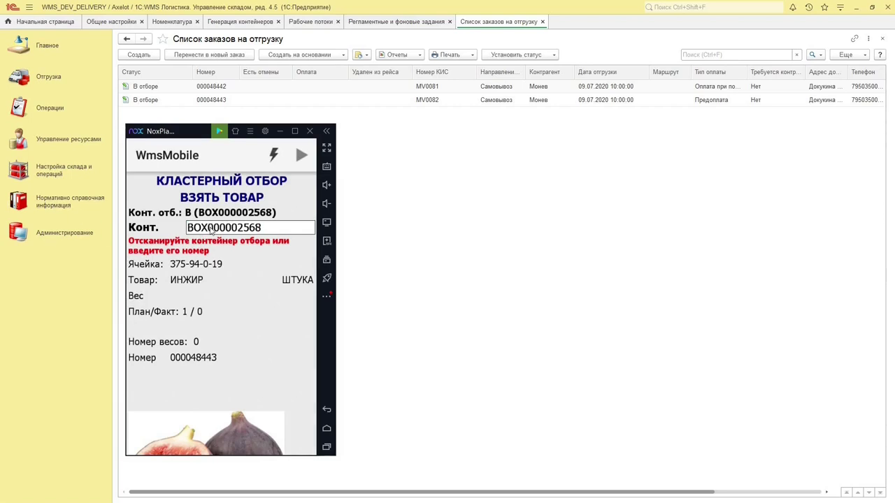
key("Return")
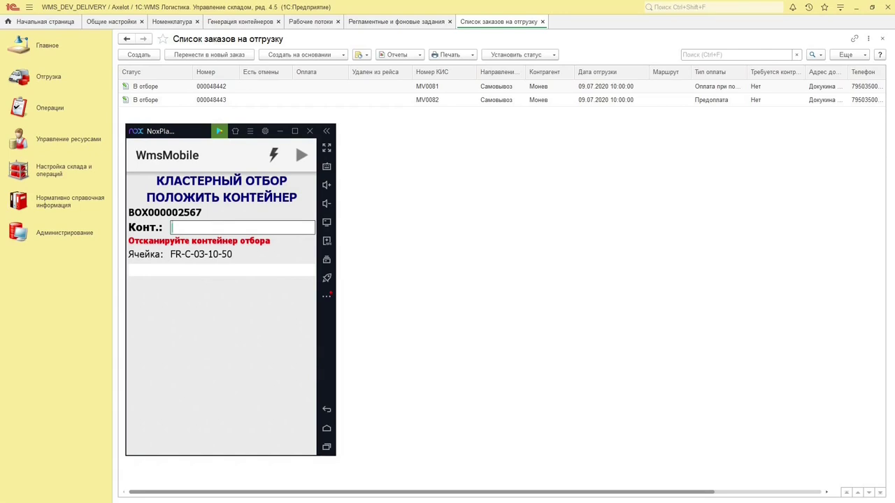
- Place container BOX000002567 in cell FR-C-03-10-50, entering the cell code as frc031050
type("BOX000002567")
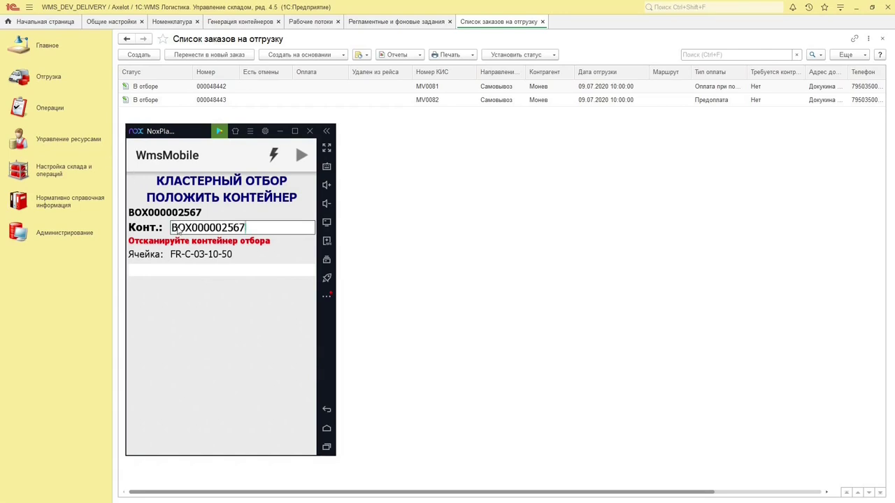
key("Return")
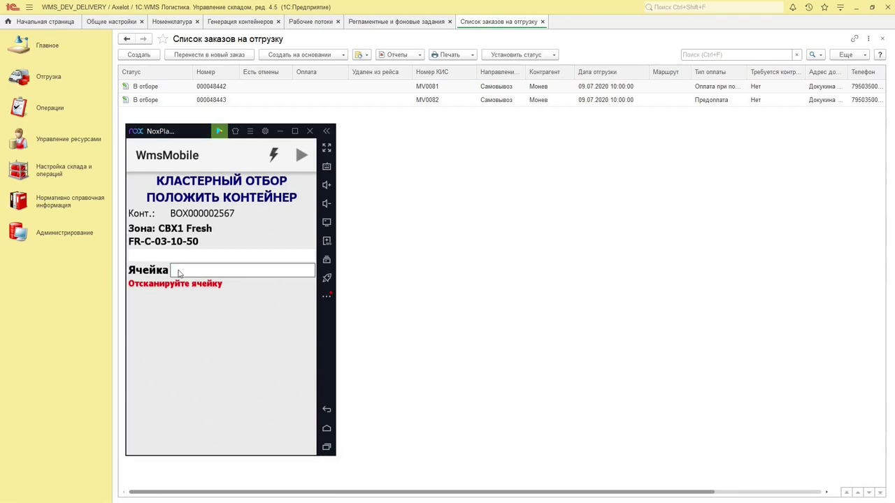
type("frc031050")
key("Return")
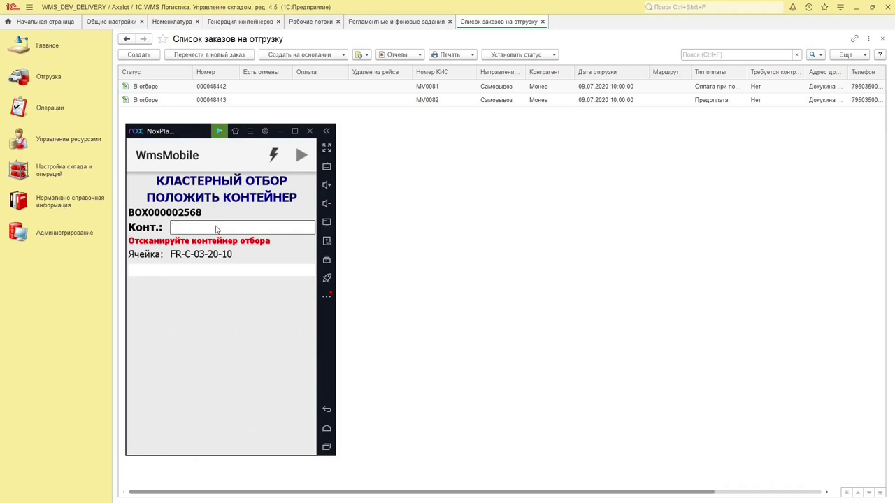
- Place container BOX000002568 in cell FR-C-03-20-10, entering the cell code as frc032010
type("BOX000002568")
key("Return")
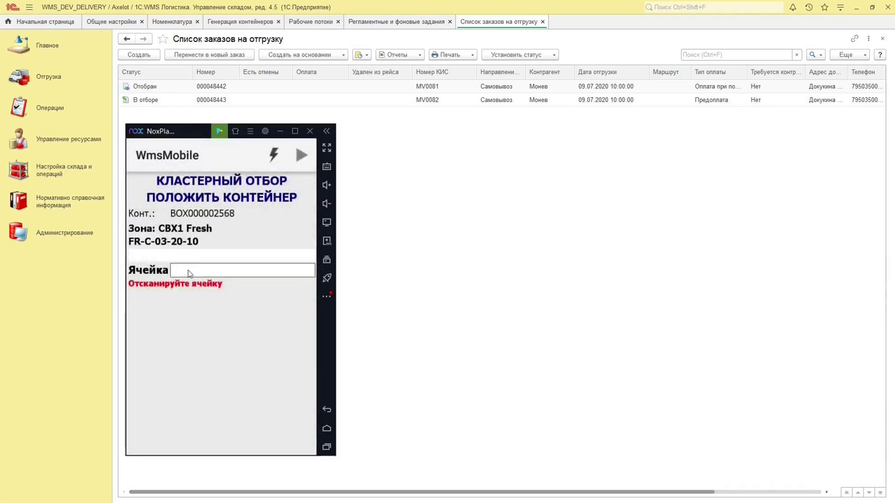
type("frc032010")
key("Return")
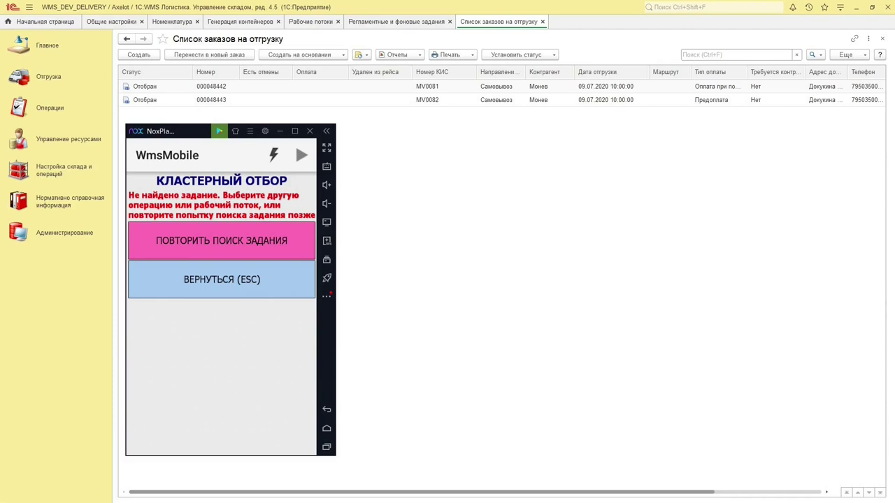
- Select the first order in the shipping orders list and return the mobile terminal from cluster picking to its main menu
left_click(211, 86)
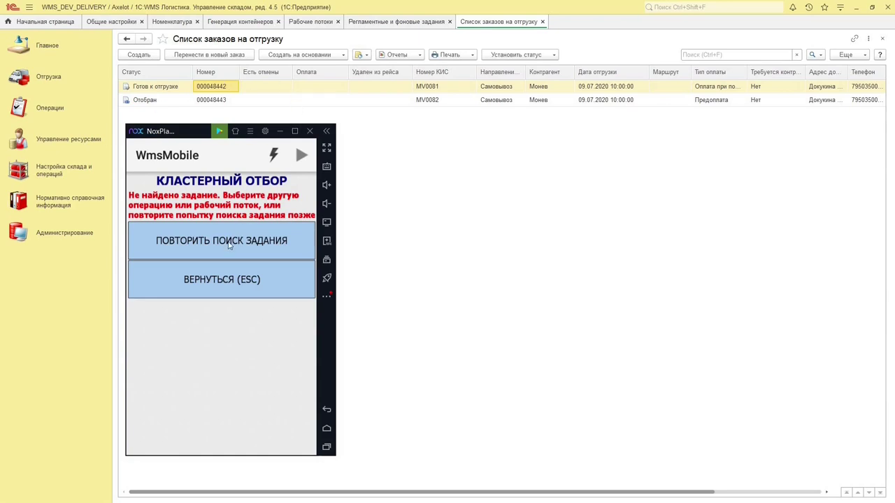
left_click(209, 278)
scroll(202, 323, "down", 10)
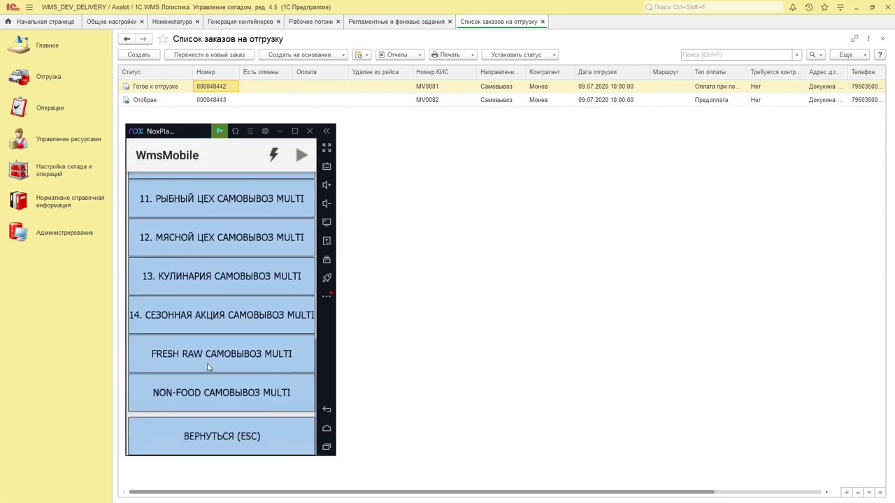
left_click(195, 435)
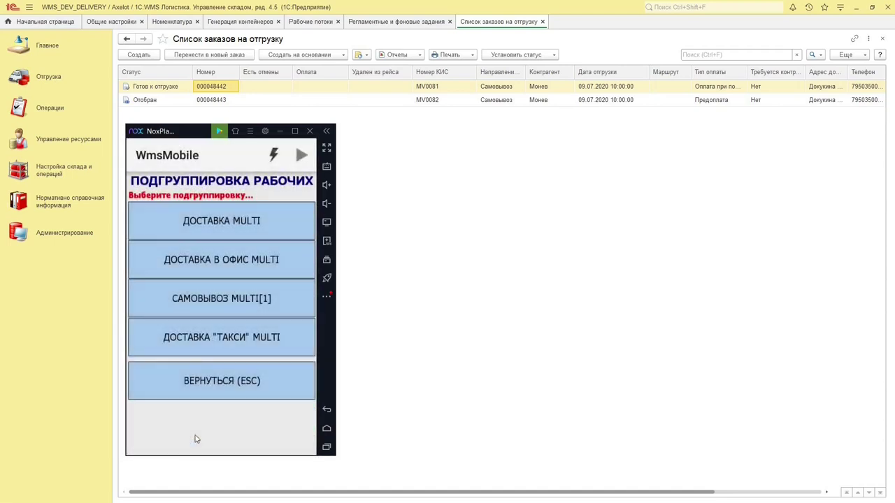
left_click(213, 374)
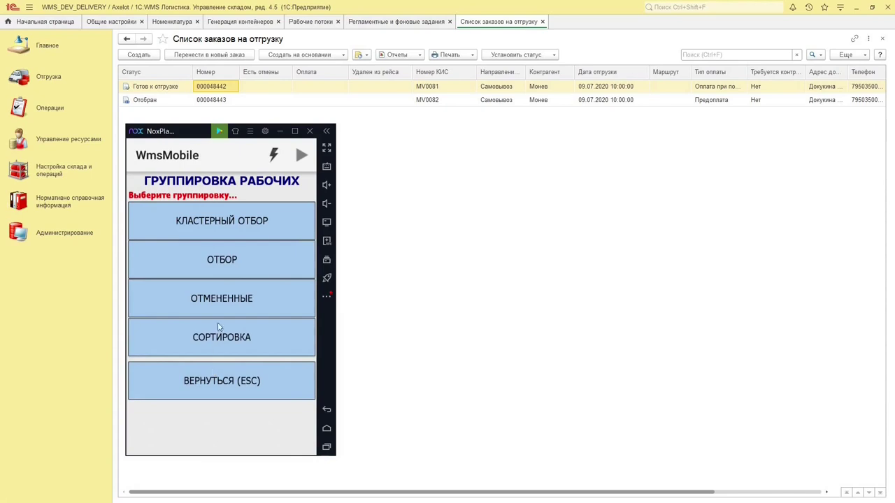
left_click(193, 380)
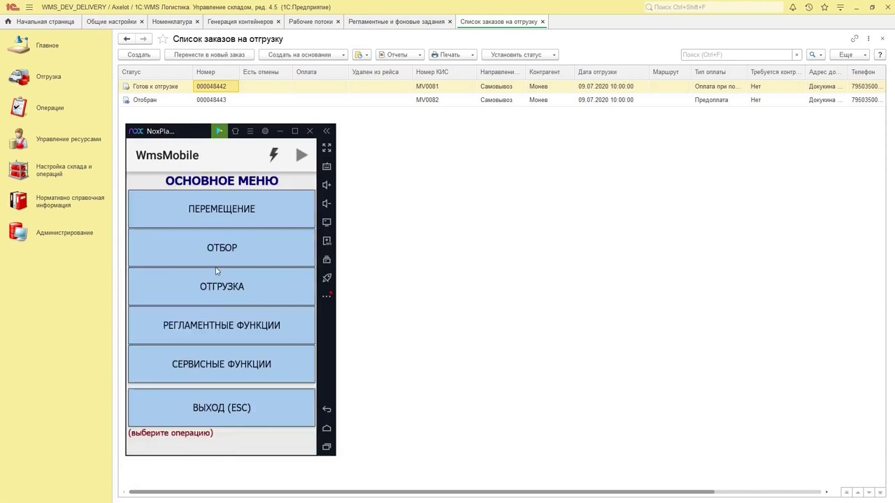
- Start an order handover (Выдача) under shipping without worker grouping and enter container BOX000002567
left_click(207, 292)
left_click(216, 226)
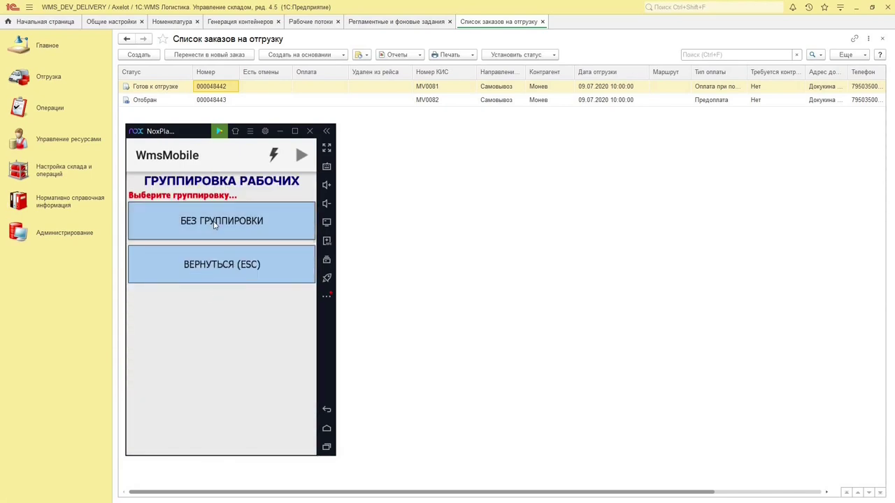
left_click(213, 220)
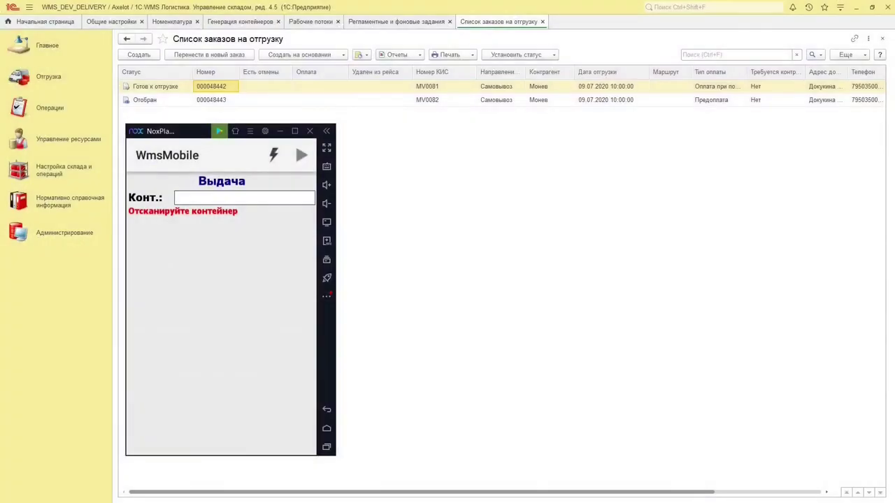
left_click(194, 202)
type("BOX000002567")
key("Return")
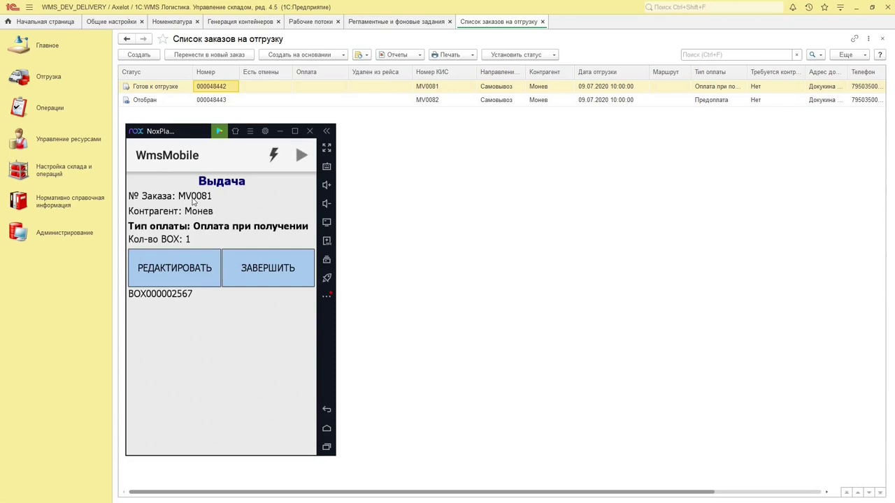
- Edit the order to cancel one piece of fig (ИНЖИР) by its barcode, and complete the handover
left_click(170, 273)
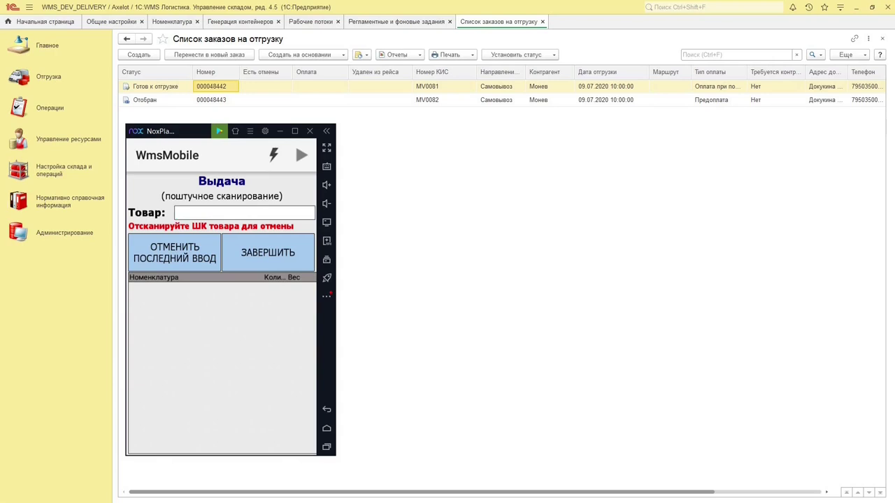
left_click(184, 216)
key("ctrl+v")
key("Return")
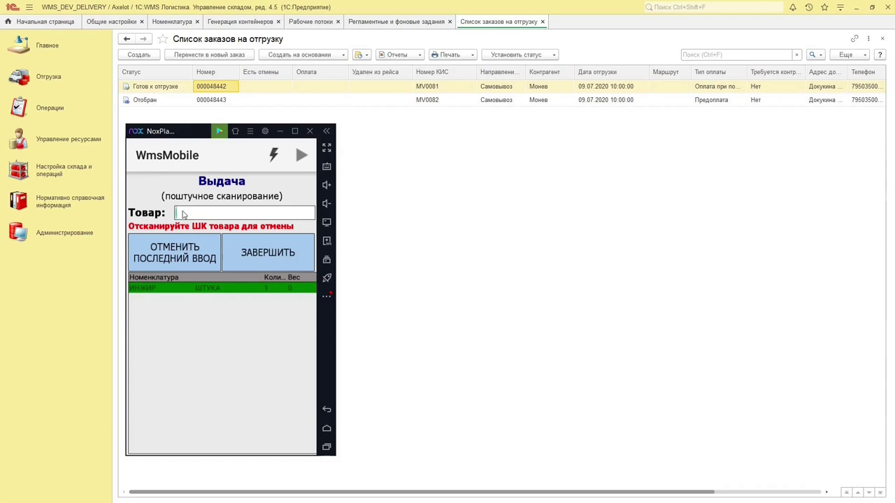
left_click(283, 257)
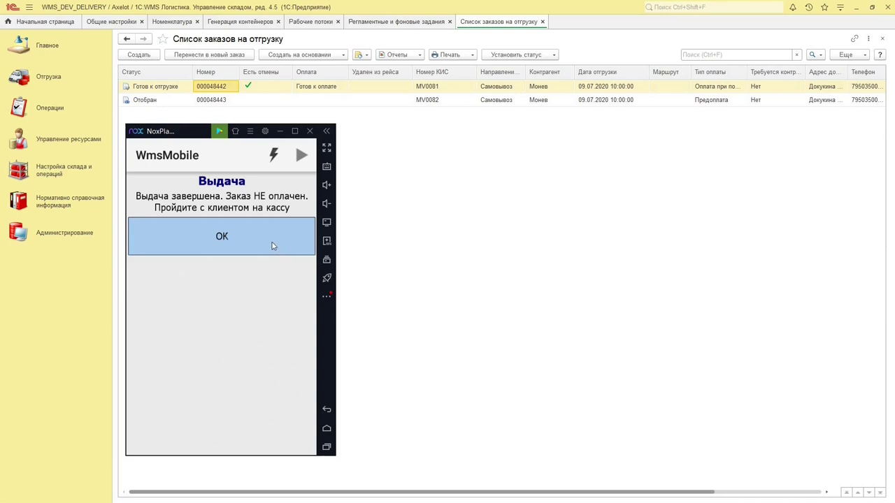
left_click(272, 245)
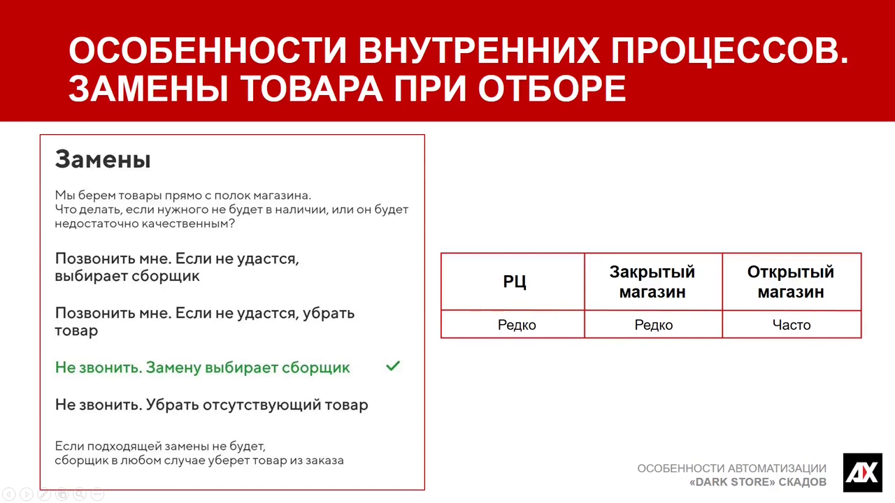
key("Right")
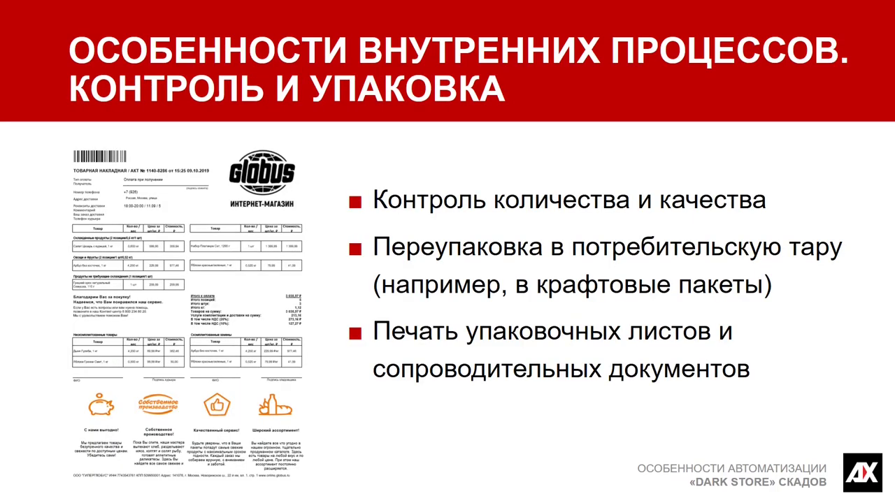